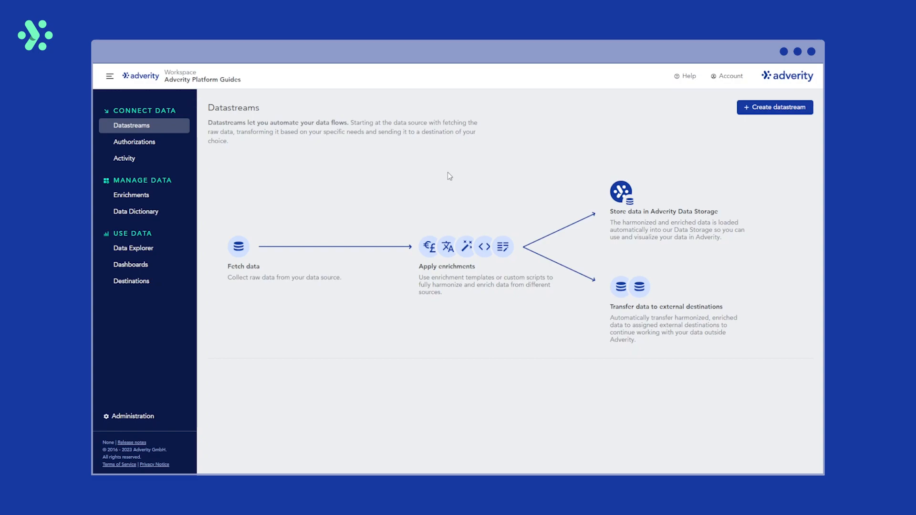
Start a new datastream with the LinkedIn Ads connector, using the existing LinkedIn Ads authorization
left_click(769, 114)
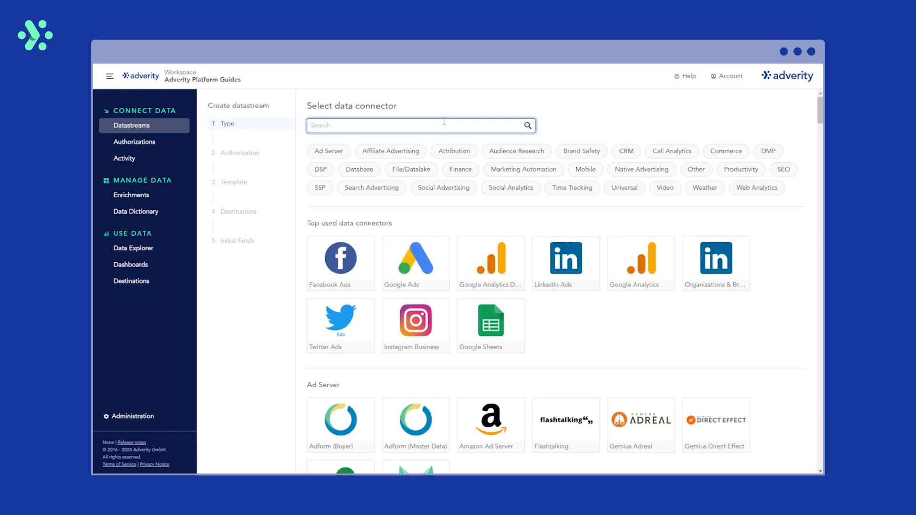
left_click(566, 266)
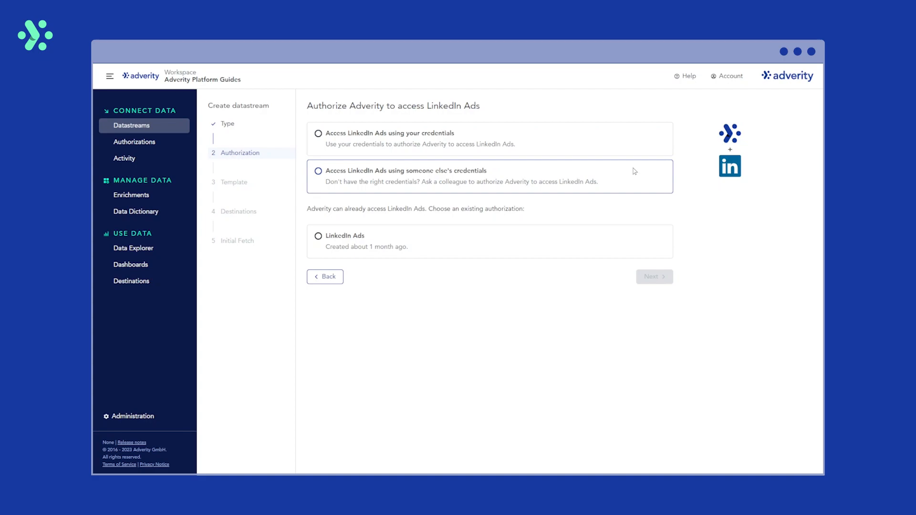
left_click(617, 247)
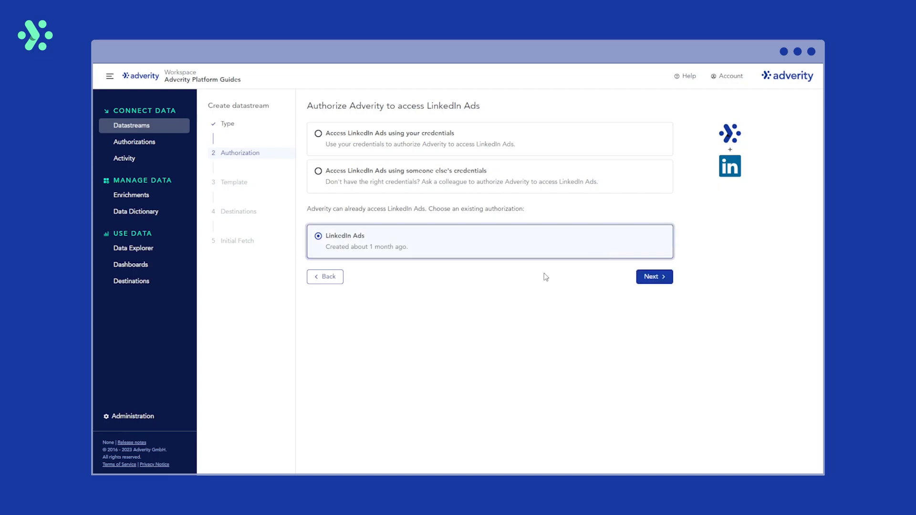
left_click(652, 279)
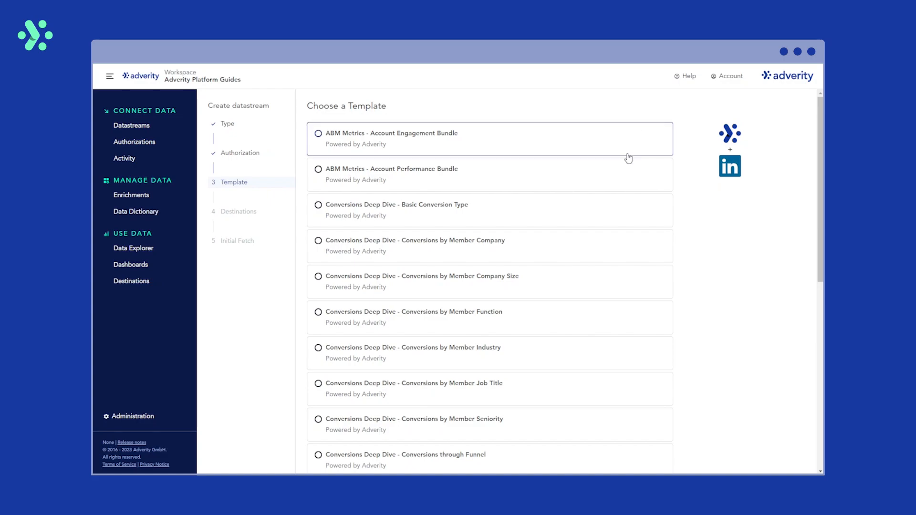
Choose the "Conversions Deep Dive - Basic Conversion Type" template and continue without assigning an external destination
scroll(628, 159, "down", 8)
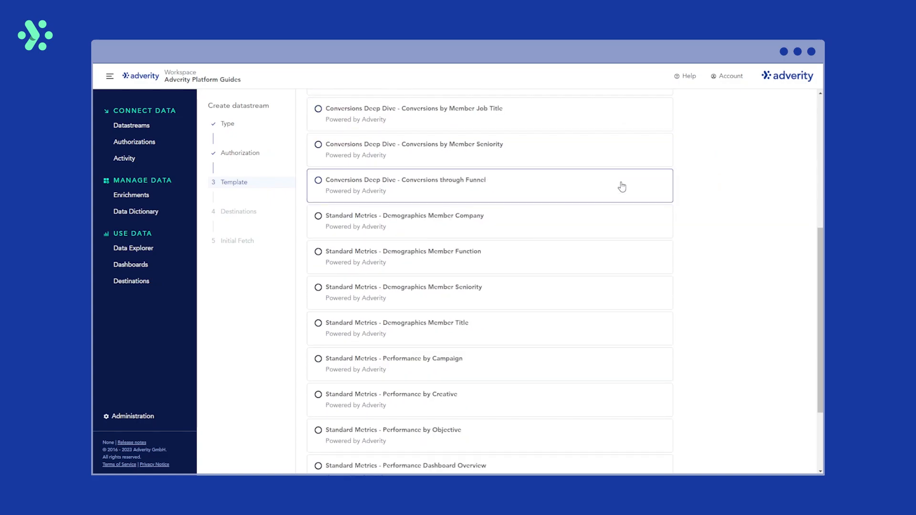
scroll(608, 343, "up", 6)
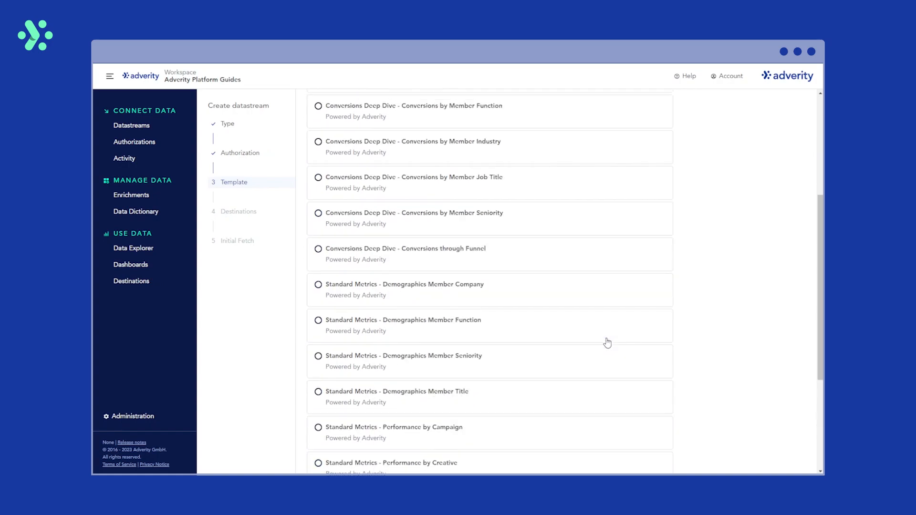
scroll(608, 343, "up", 3)
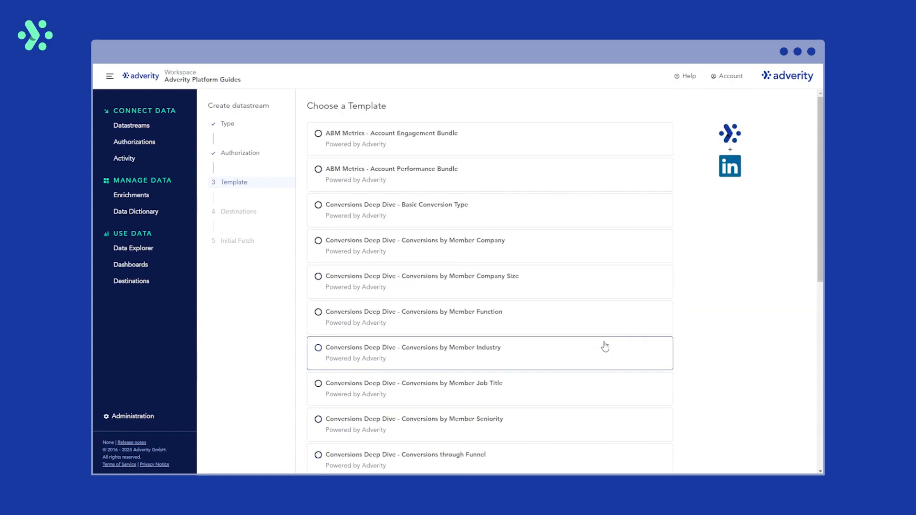
left_click(528, 216)
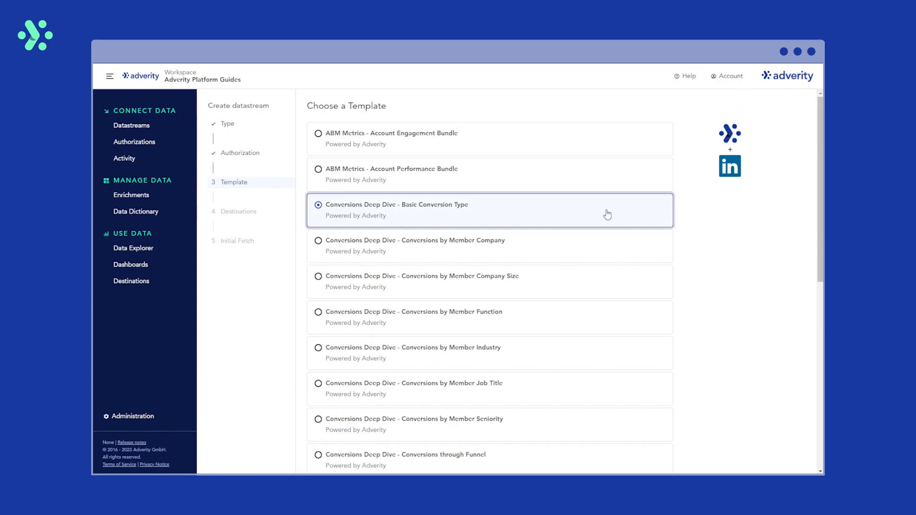
scroll(742, 291, "down", 8)
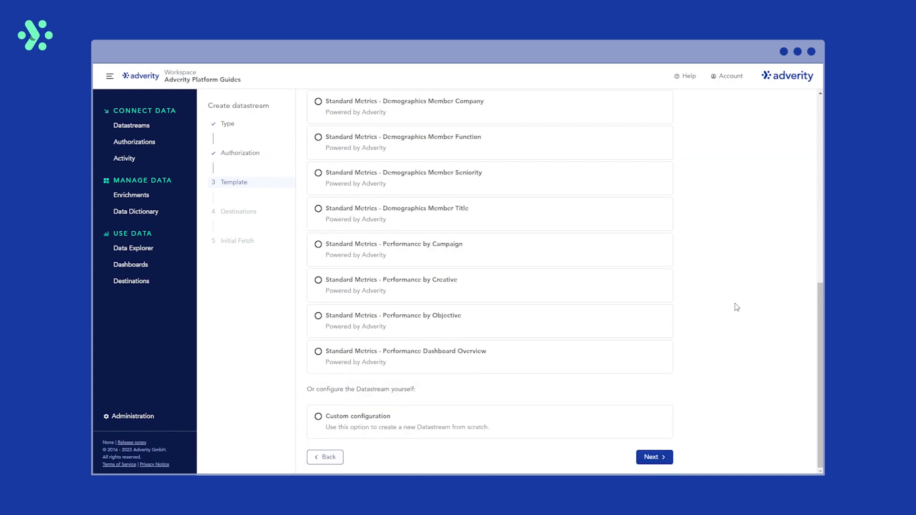
left_click(656, 459)
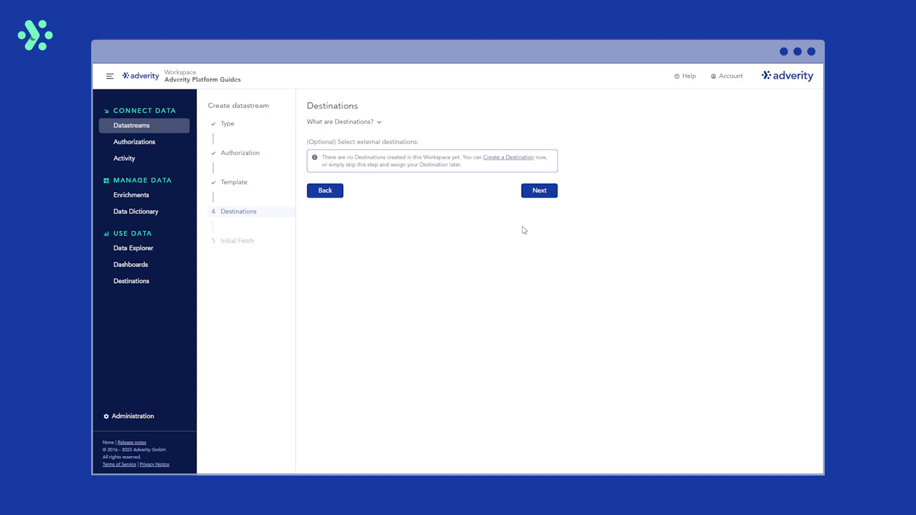
left_click(539, 192)
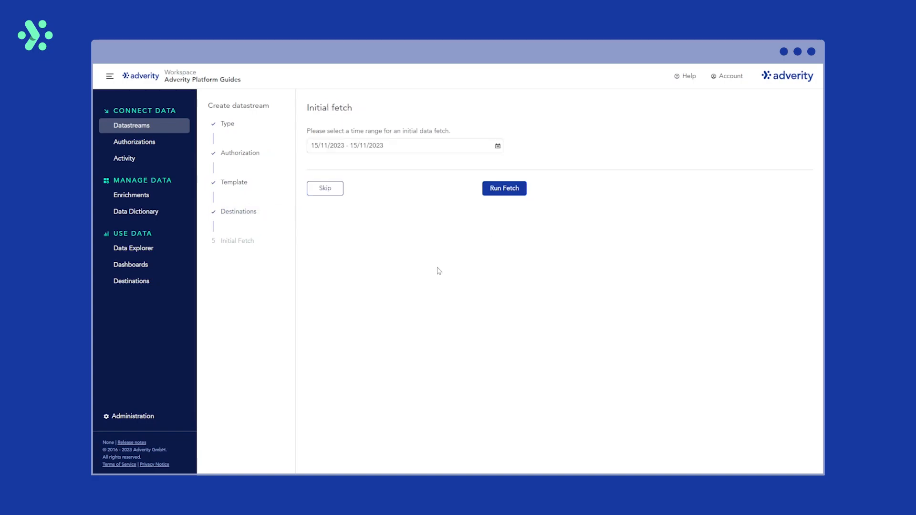
Run the initial data fetch for last month, 01/10/2023 to 31/10/2023
left_click(498, 146)
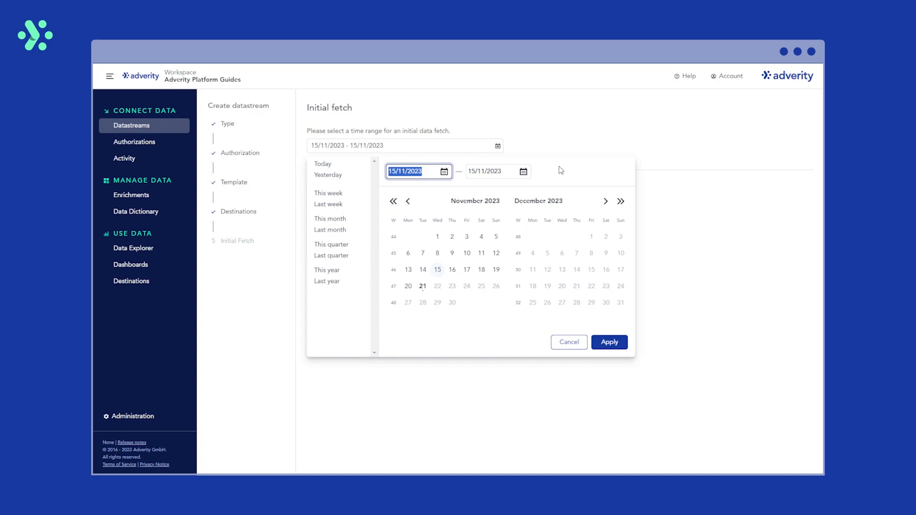
left_click(339, 231)
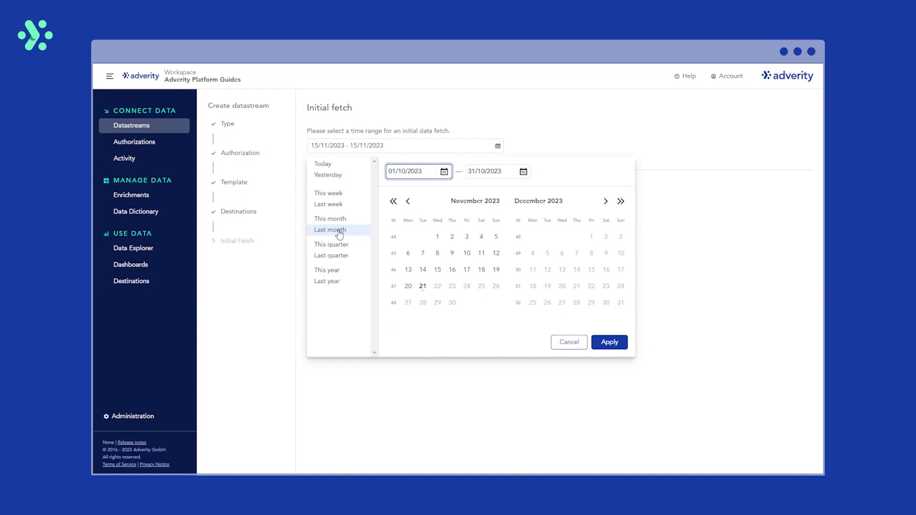
left_click(339, 231)
left_click(504, 195)
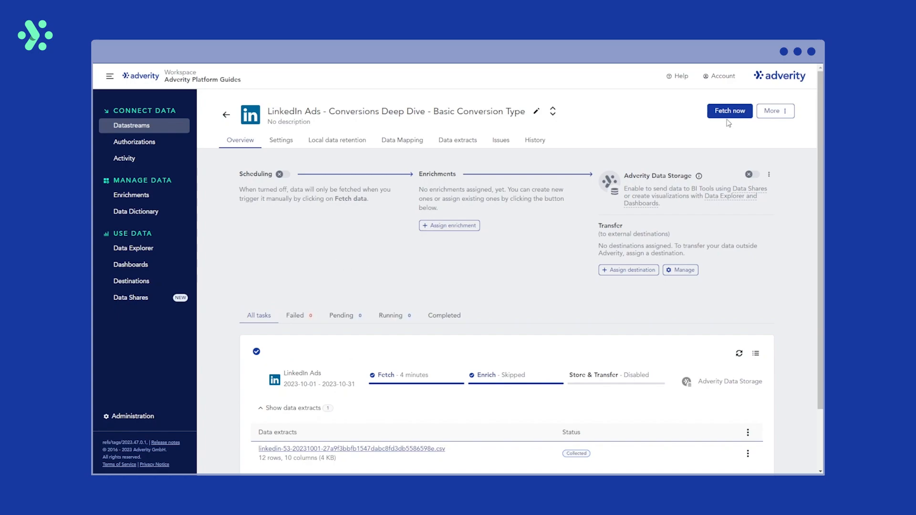
left_click(285, 175)
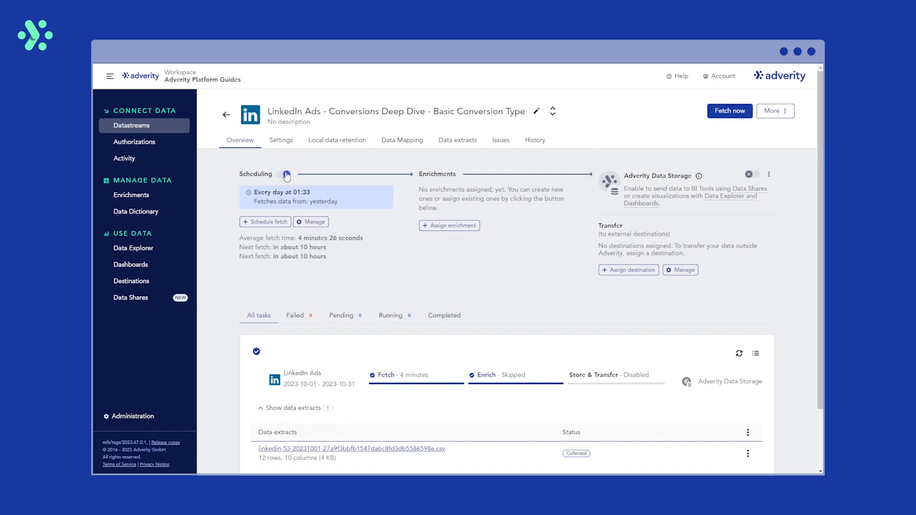
left_click(286, 174)
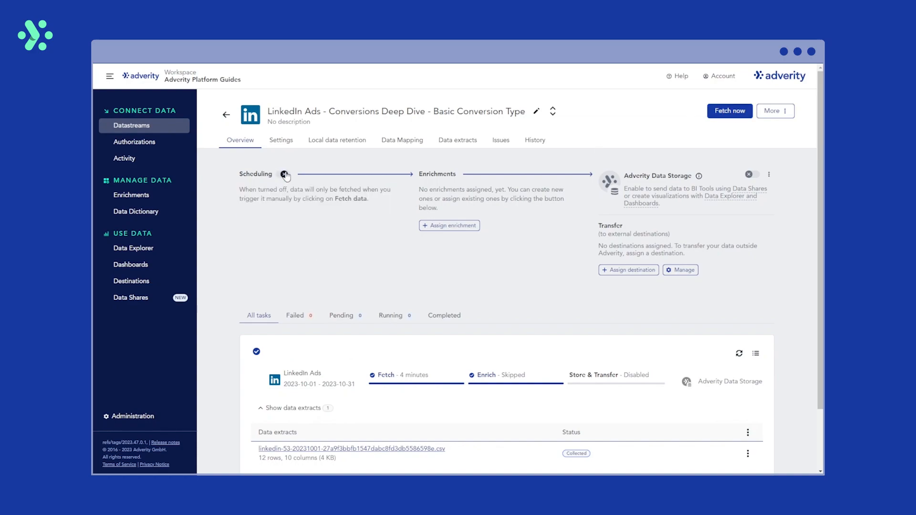
left_click(455, 227)
left_click(455, 227)
left_click(619, 271)
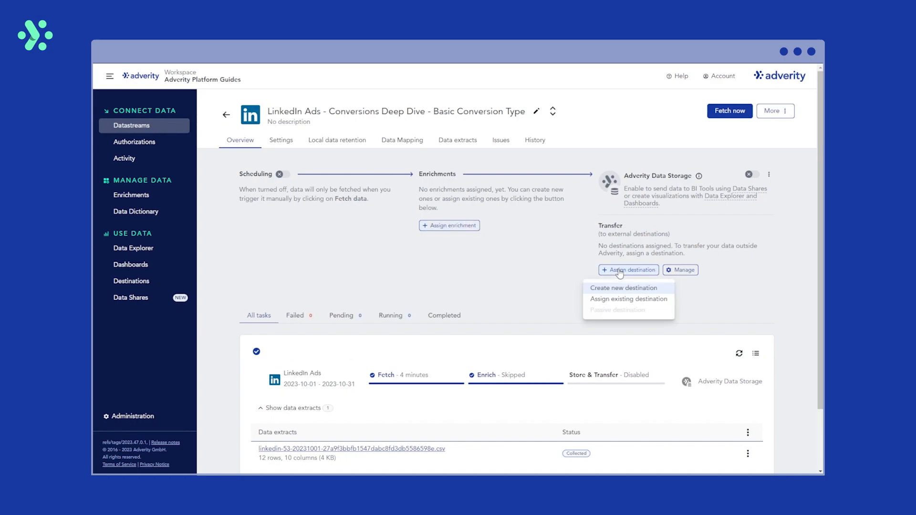
left_click(619, 271)
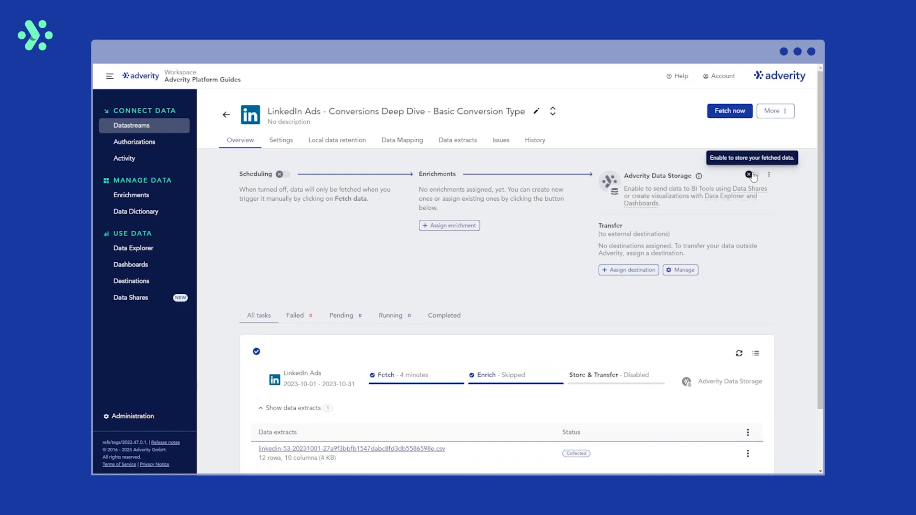
Assign the existing Google BigQuery 1 destination to the LinkedIn Ads datastream
left_click(616, 272)
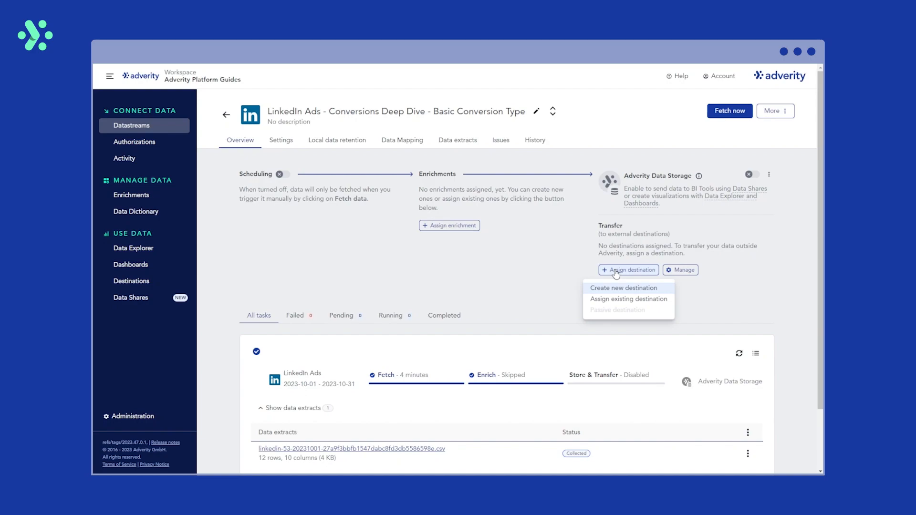
left_click(623, 298)
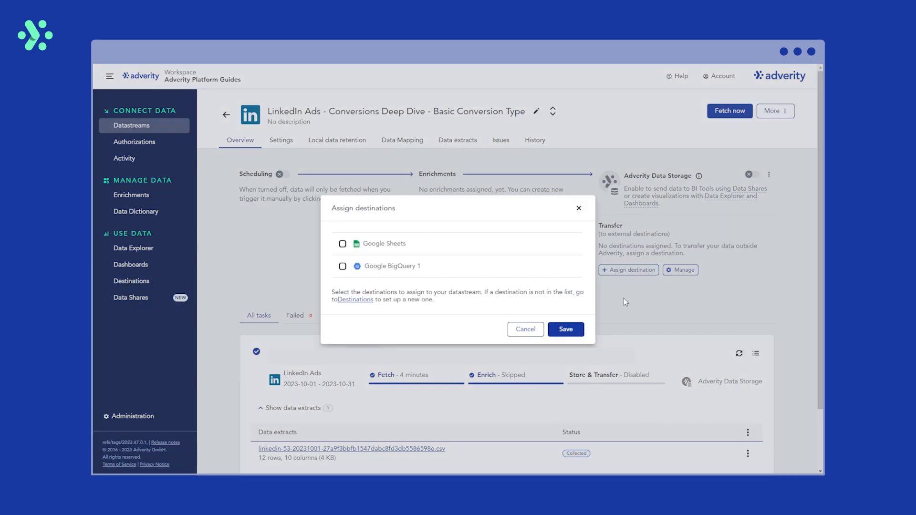
left_click(342, 266)
left_click(565, 329)
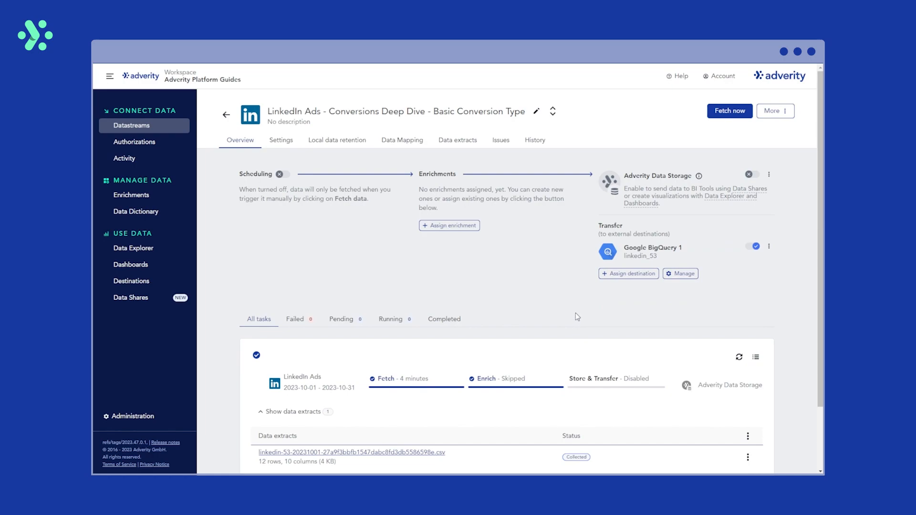
Enable Adverity Data Storage for the datastream and rerun the completed LinkedIn Ads fetch task
left_click(749, 175)
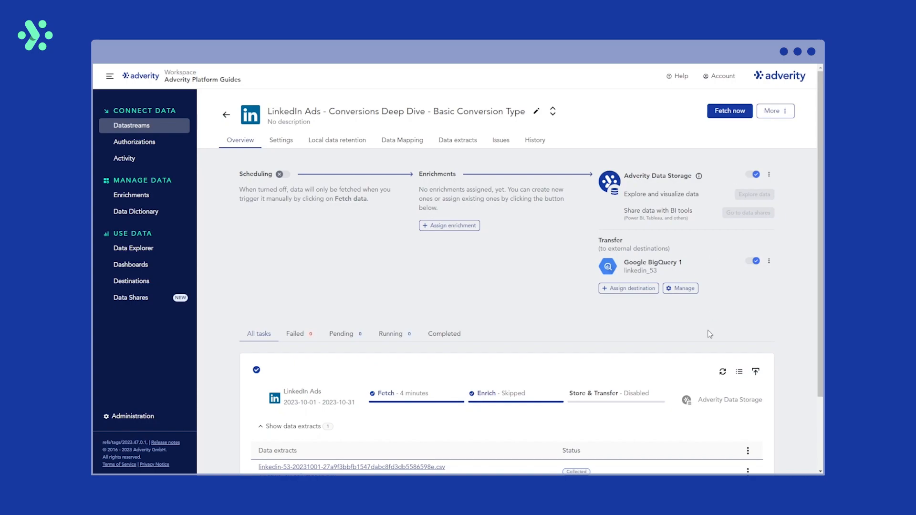
left_click(723, 373)
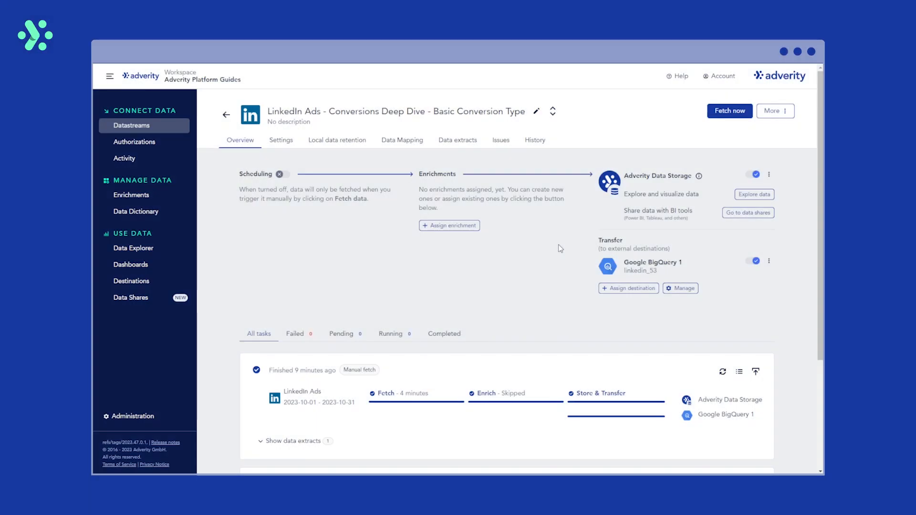
Explore the datastream's stored data and display its data table as a hierarchical tree
left_click(765, 196)
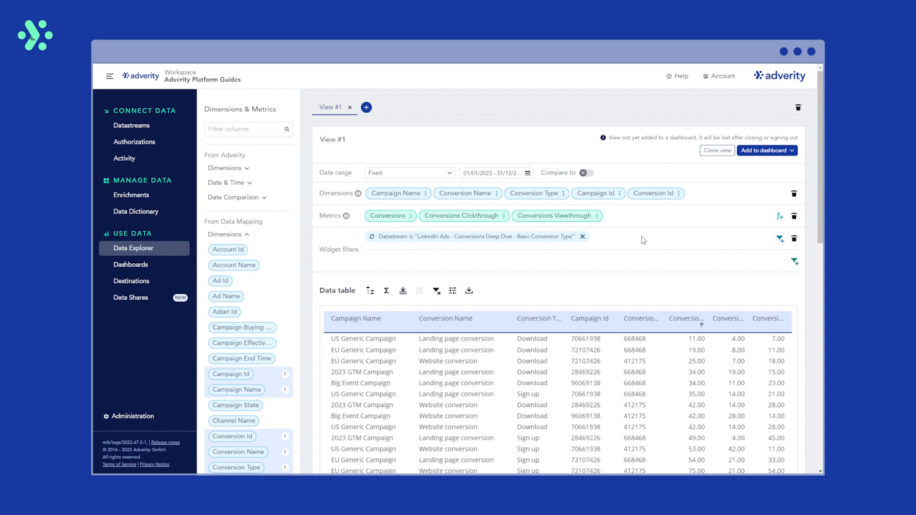
scroll(644, 240, "down", 3)
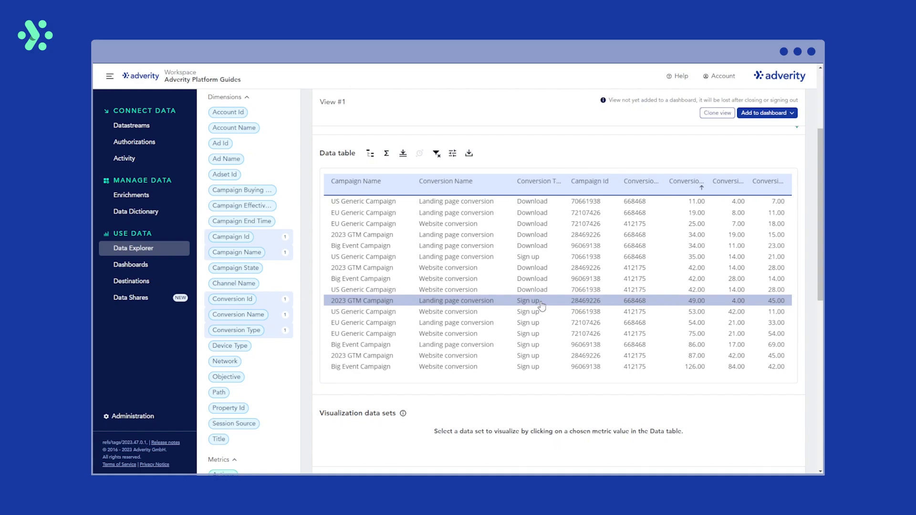
left_click(371, 153)
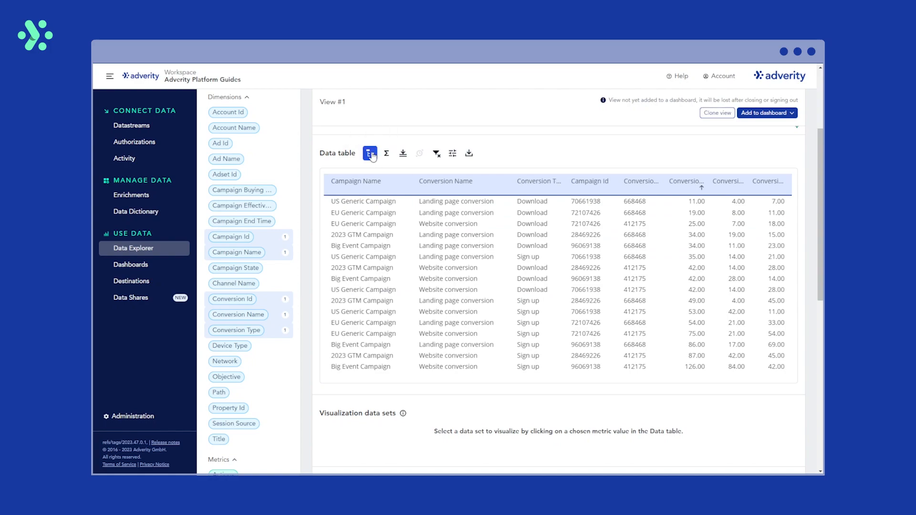
Examine the conversion breakdown under US Generic Campaign in the data table, including its landing page conversions
left_click(335, 201)
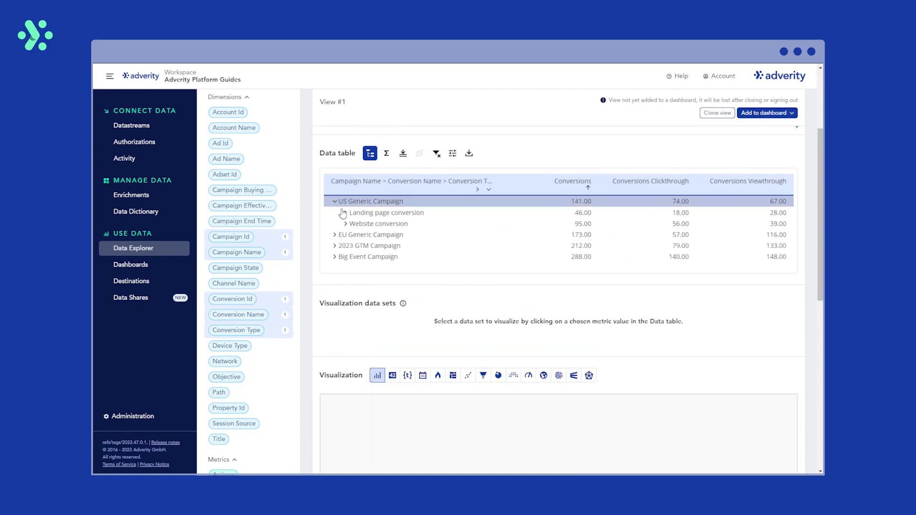
left_click(345, 213)
left_click(345, 212)
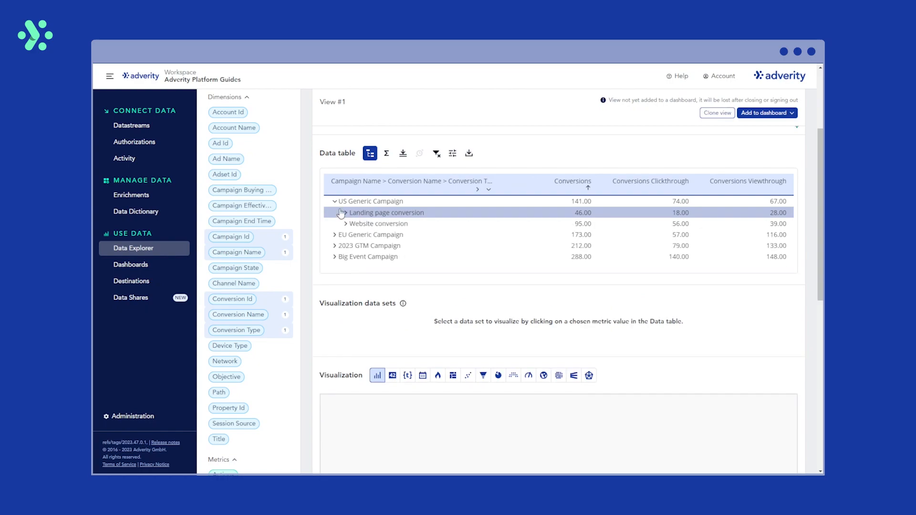
left_click(335, 203)
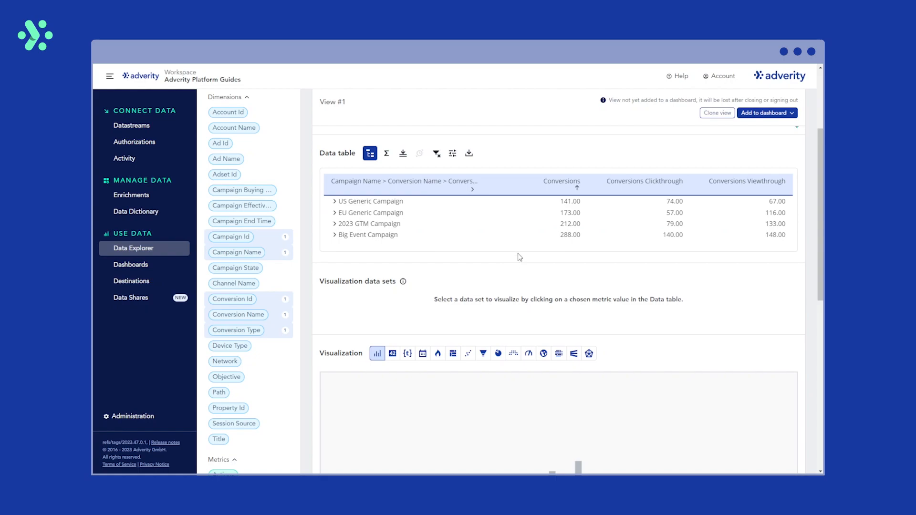
Visualize the Conversions metric for all campaign names as a chart
left_click(572, 204)
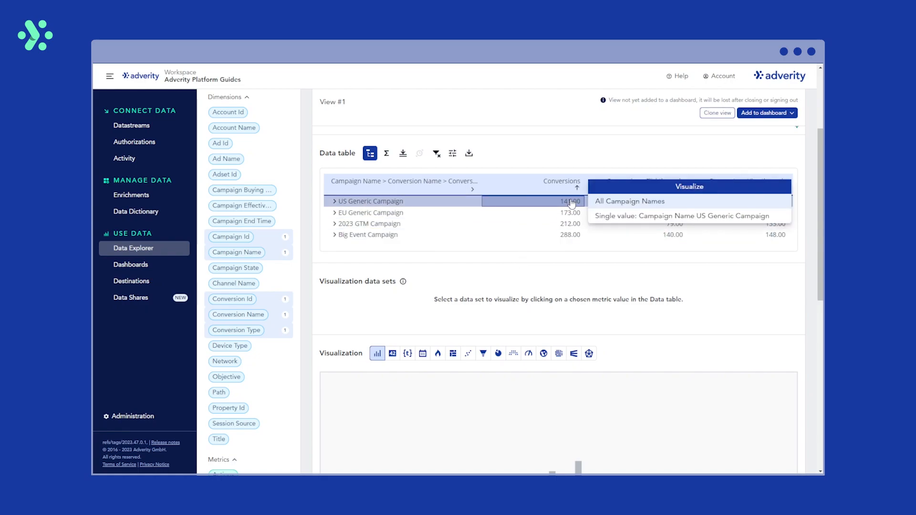
left_click(611, 205)
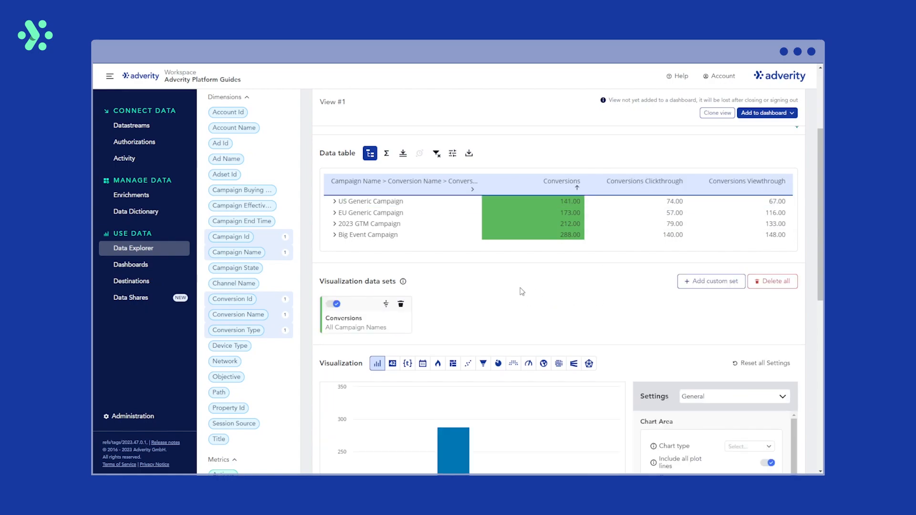
scroll(520, 289, "down", 4)
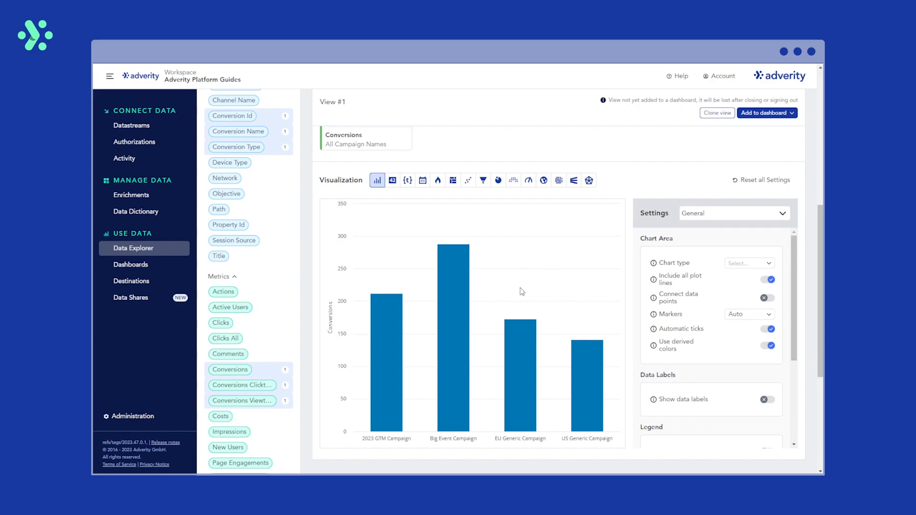
Enable drilldown for the Conversions data set in the campaign chart
scroll(522, 292, "up", 3)
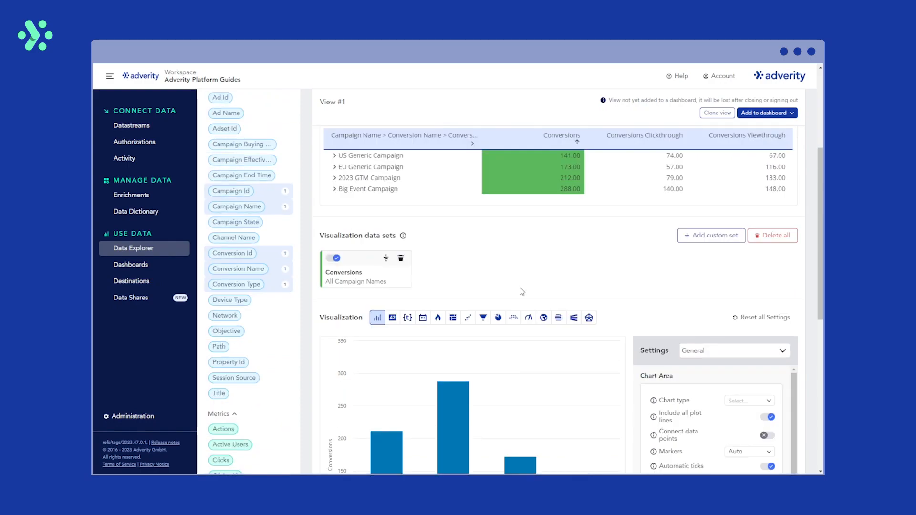
left_click(387, 259)
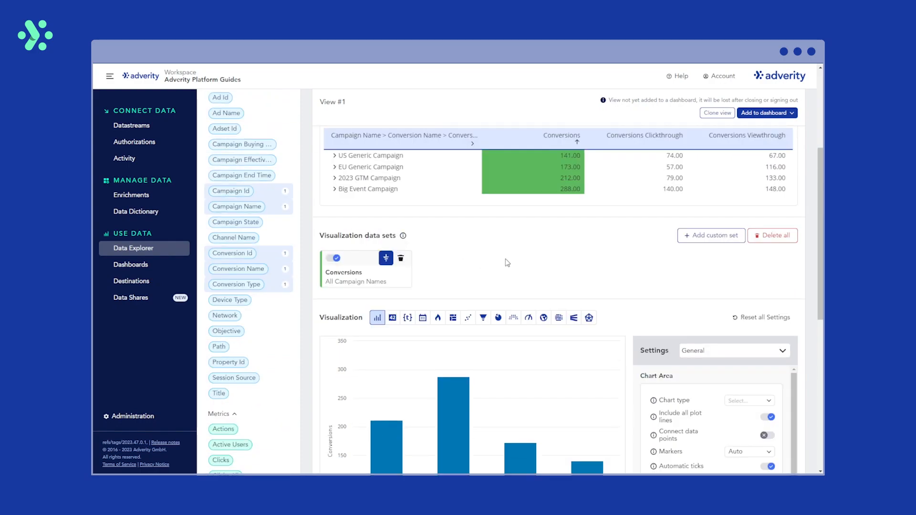
scroll(507, 263, "down", 3)
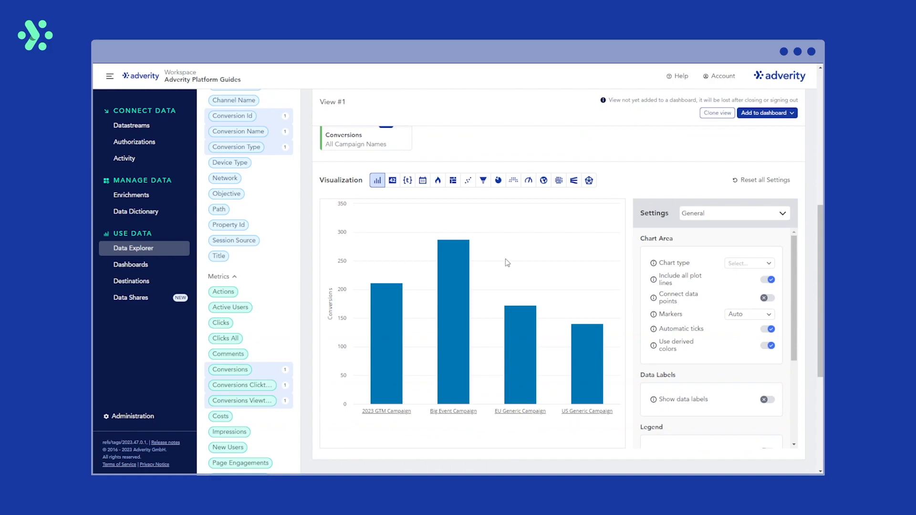
Drill down in the campaign bar chart to the website conversions of 2023 GTM Campaign
left_click(383, 382)
left_click(563, 370)
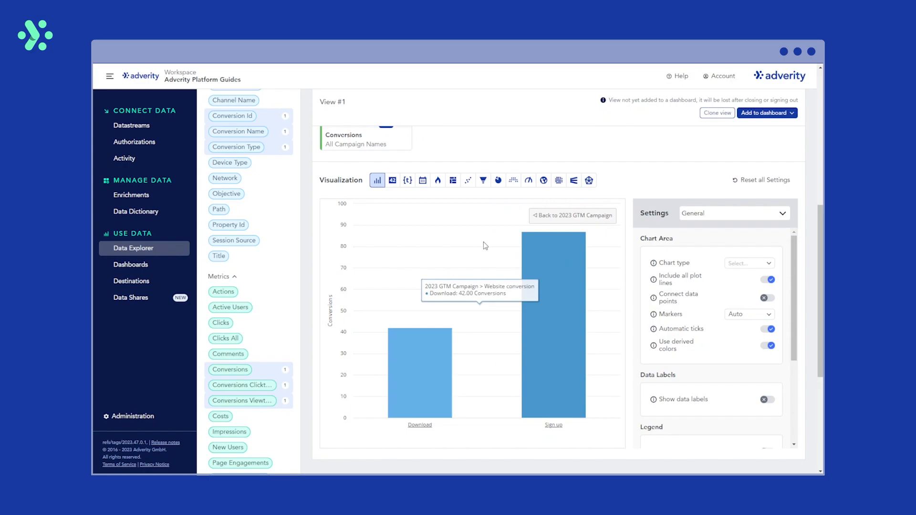
Change the conversions visualization to a pie chart and drill down into 2023 GTM Campaign
left_click(499, 180)
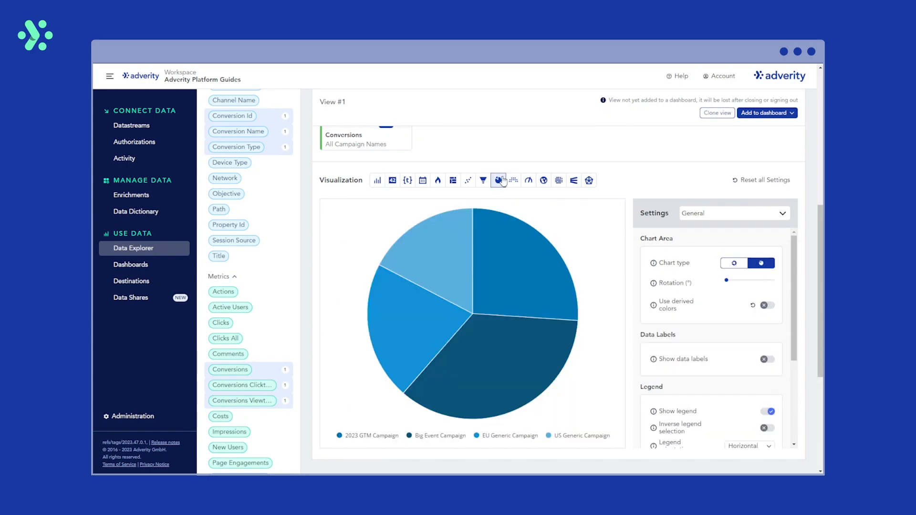
left_click(542, 265)
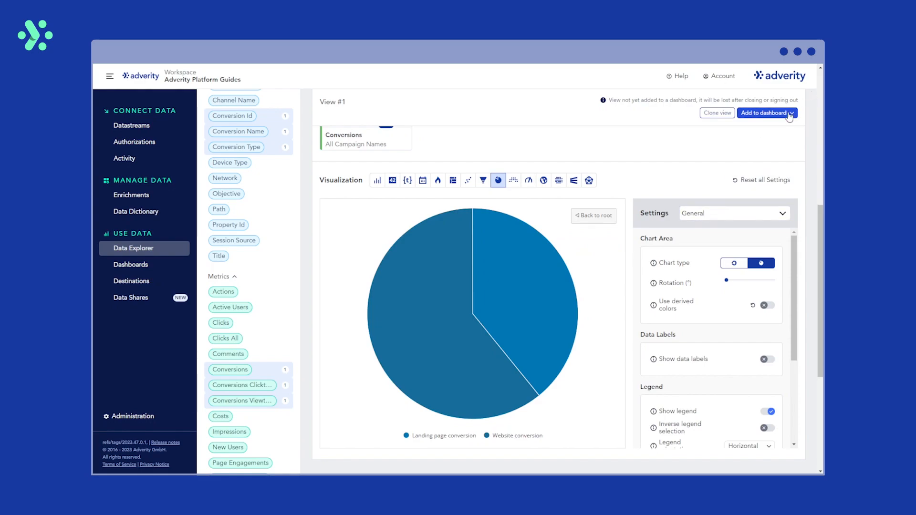
Add the pie chart as a widget to the 1. Overview page of the existing LinkedIn Metrics Dashboard
left_click(774, 115)
left_click(767, 143)
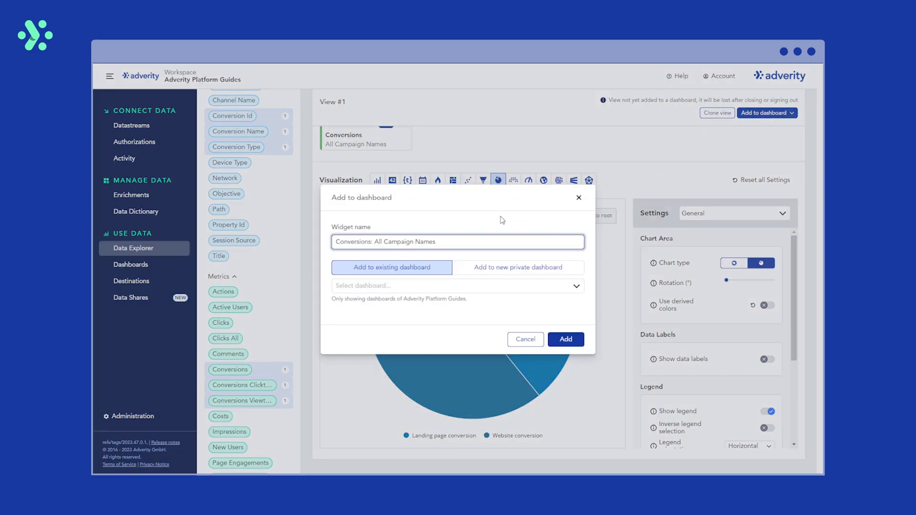
left_click(576, 286)
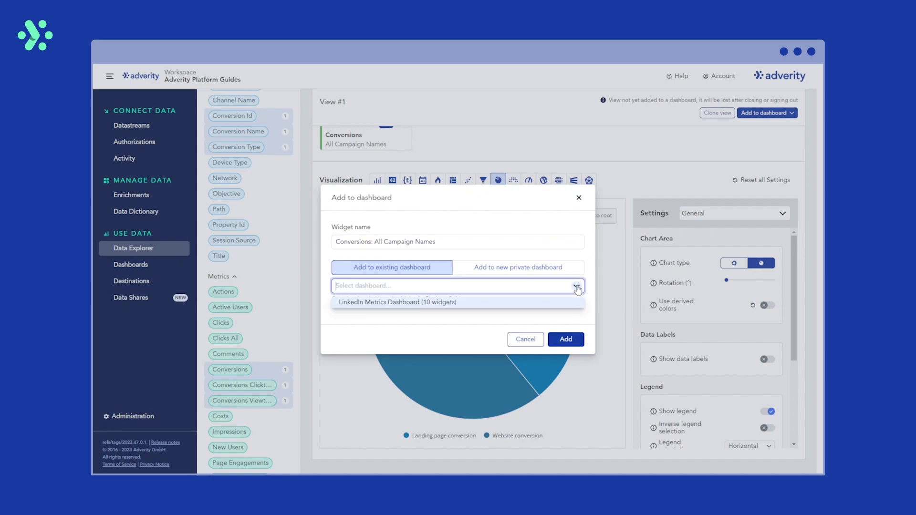
left_click(441, 303)
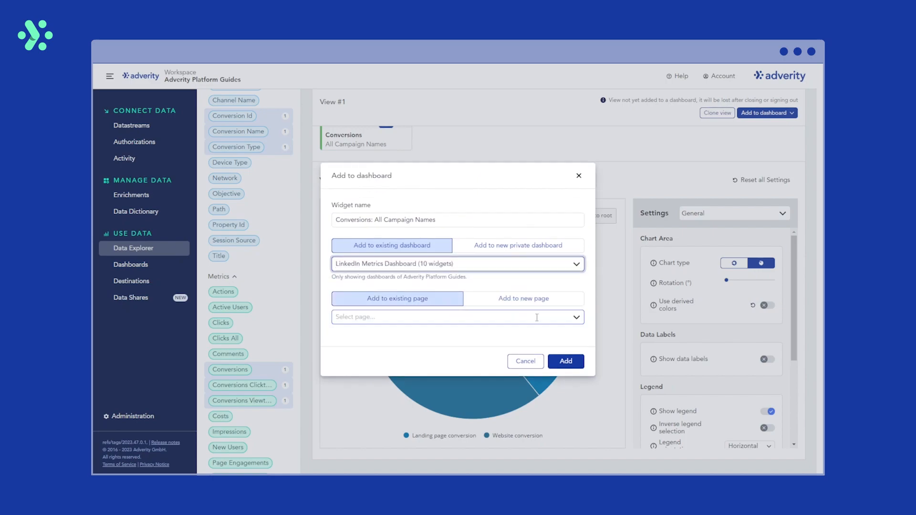
left_click(578, 318)
left_click(402, 336)
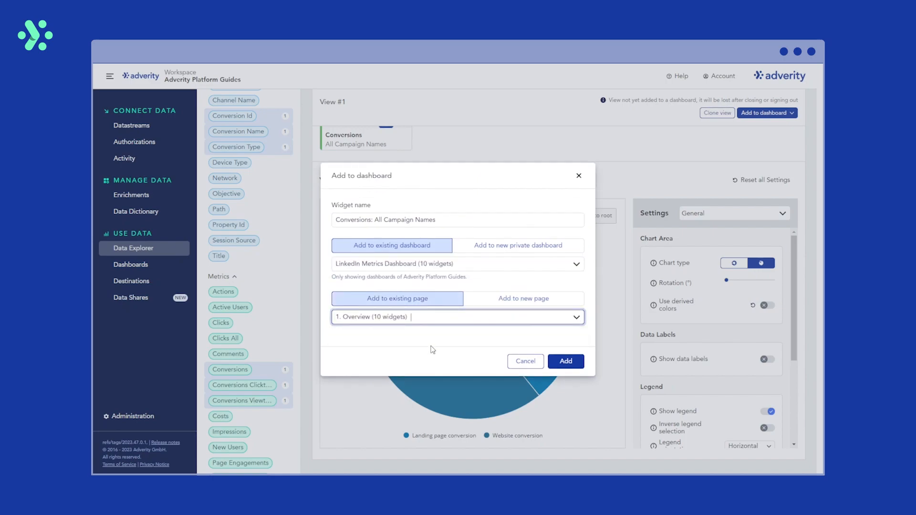
left_click(569, 361)
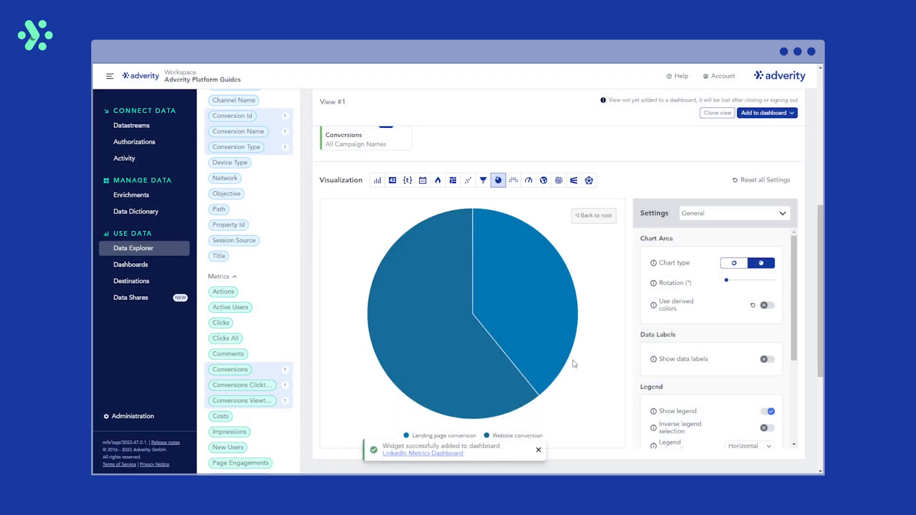
Open the LinkedIn Metrics Dashboard and drill down in the conversions pie chart to 2023 GTM Campaign's landing page conversions
scroll(574, 365, "up", 6)
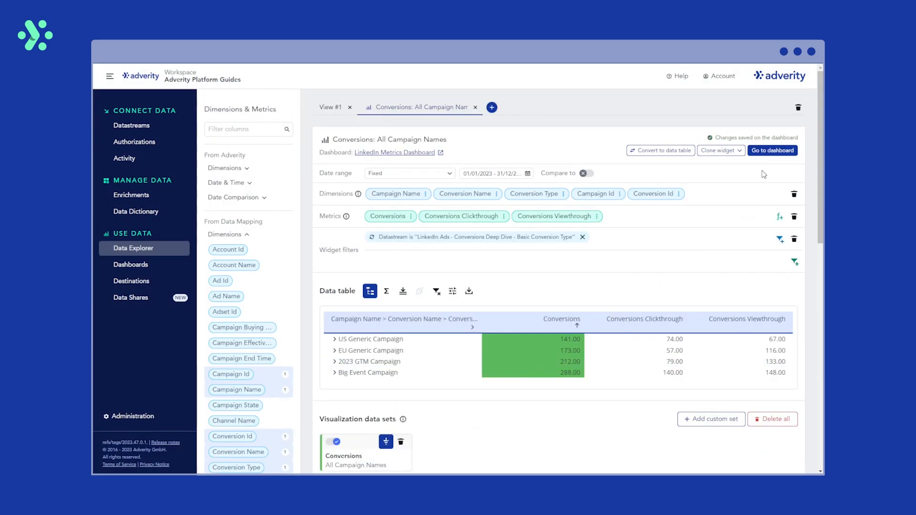
left_click(764, 151)
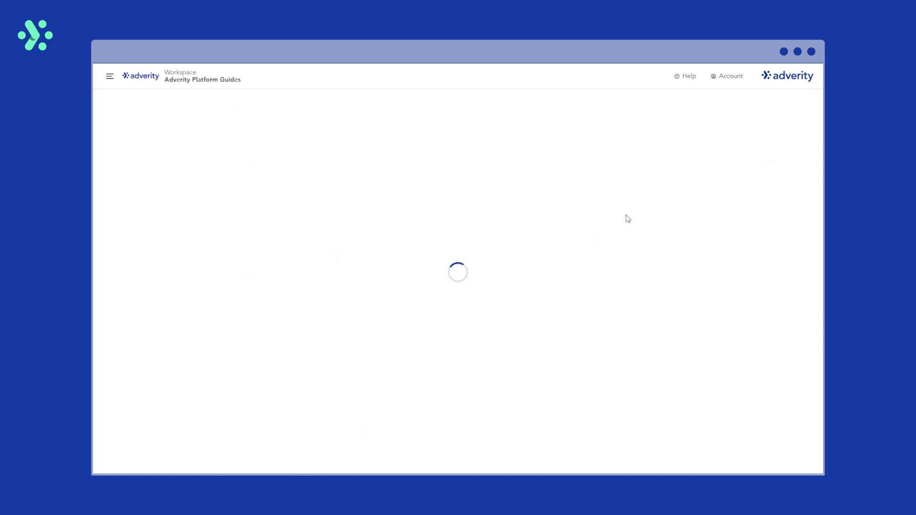
left_click(249, 276)
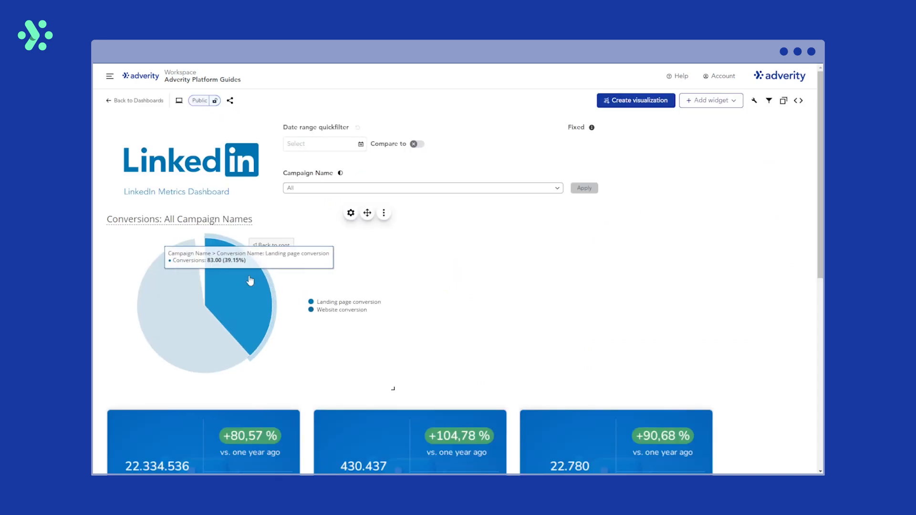
left_click(248, 277)
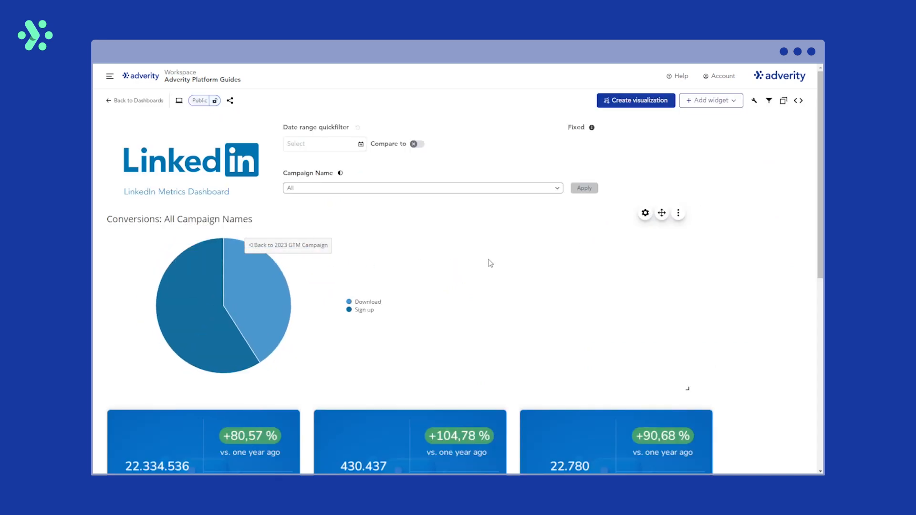
Review the other widgets on the LinkedIn Metrics Dashboard, including follower, cost, impression and click charts
scroll(793, 276, "down", 8)
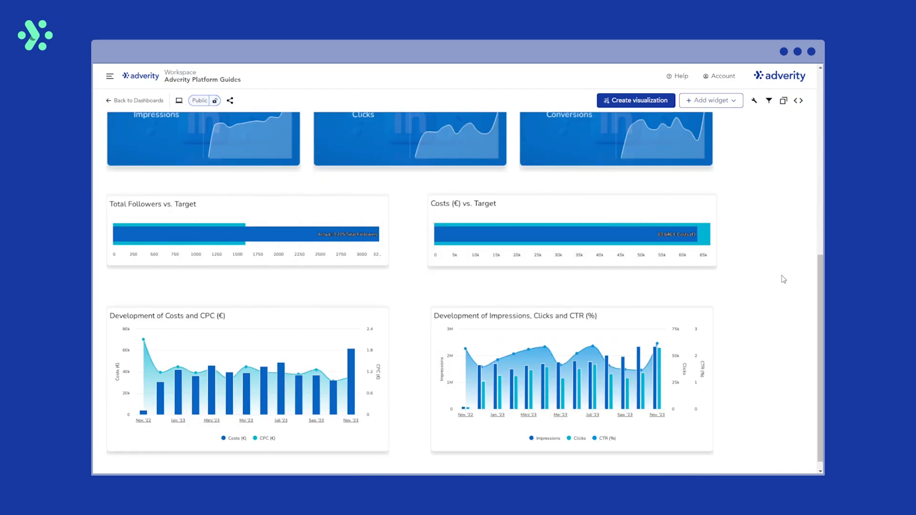
scroll(784, 279, "up", 3)
scroll(784, 280, "up", 5)
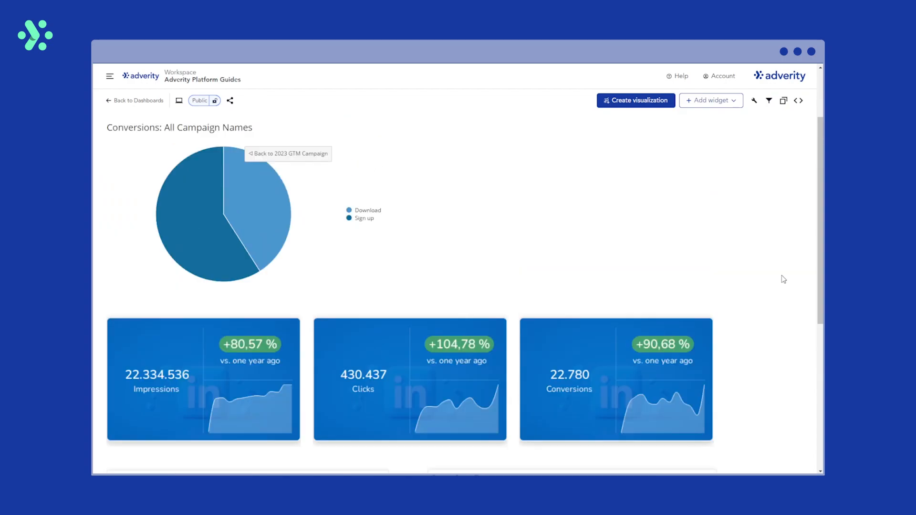